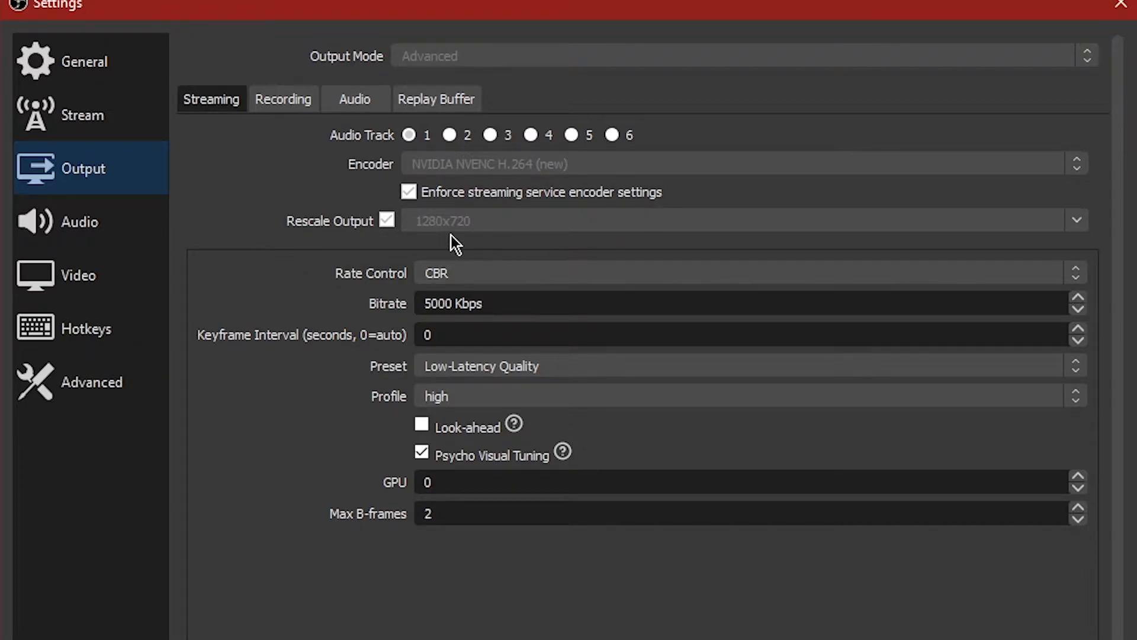
Step: Browse the Output recording tab and the Hotkeys and Video settings pages
left_click(283, 102)
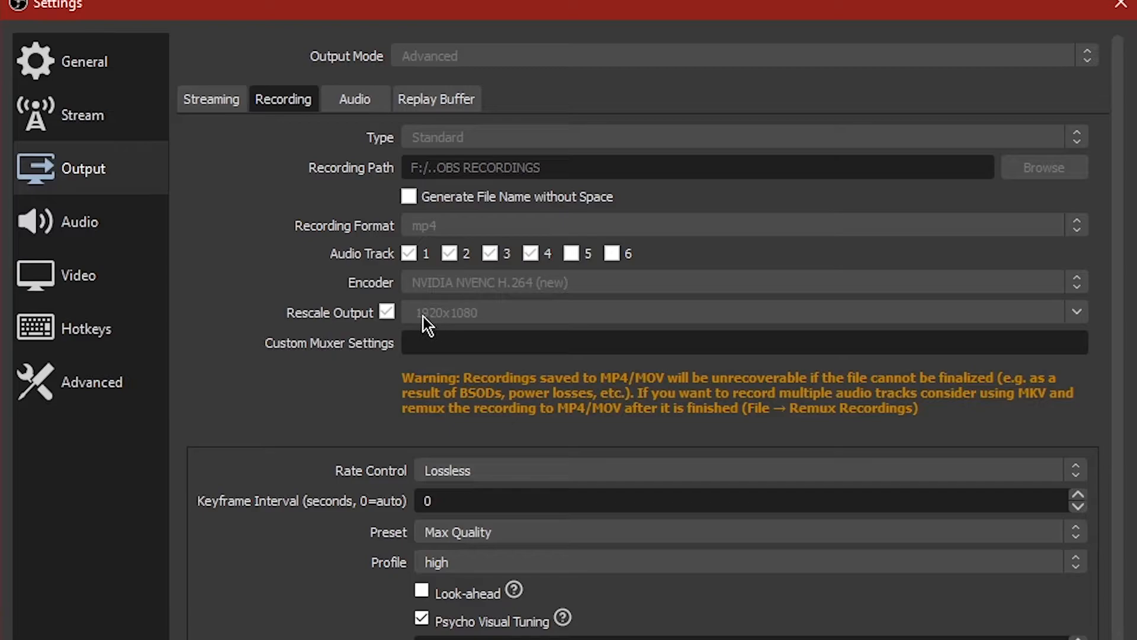
left_click(225, 105)
left_click(66, 309)
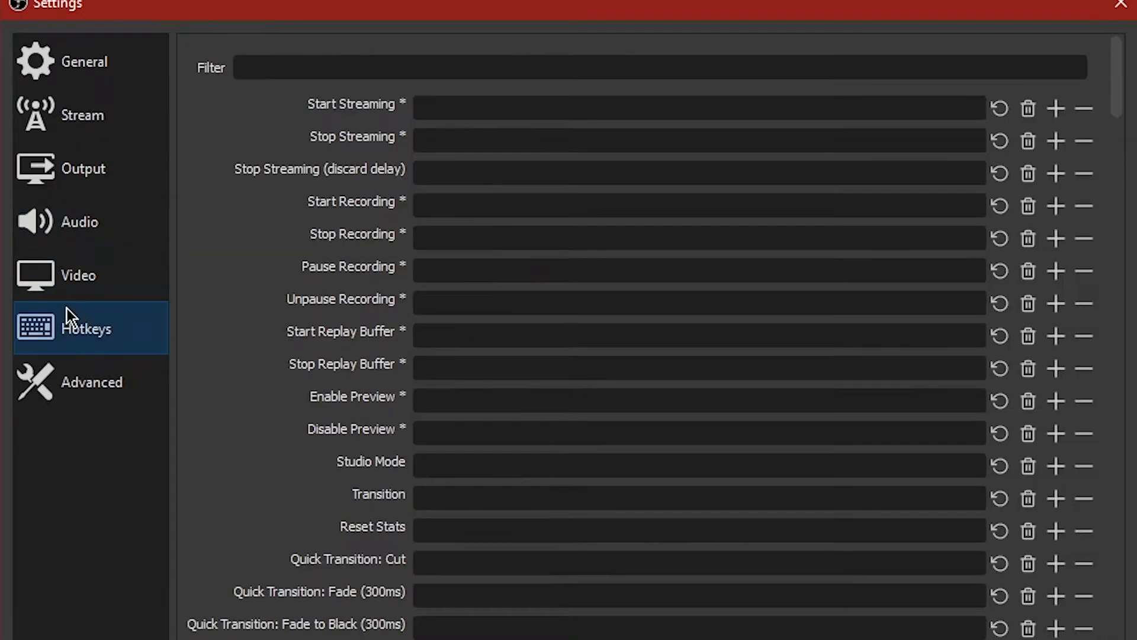
left_click(148, 275)
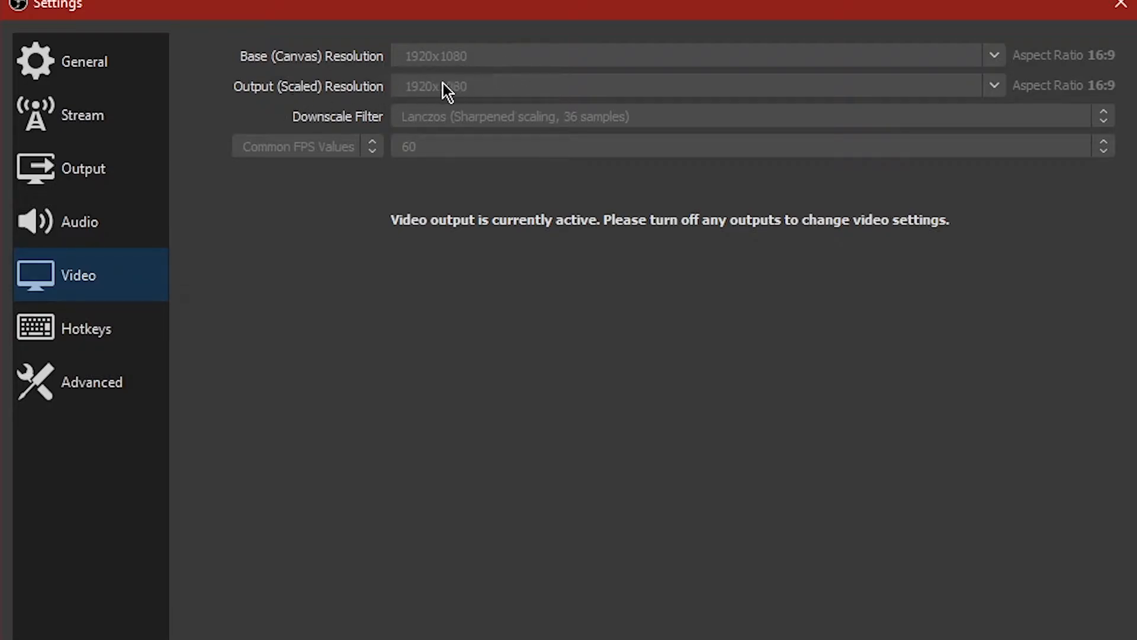
left_click(97, 138)
left_click(104, 167)
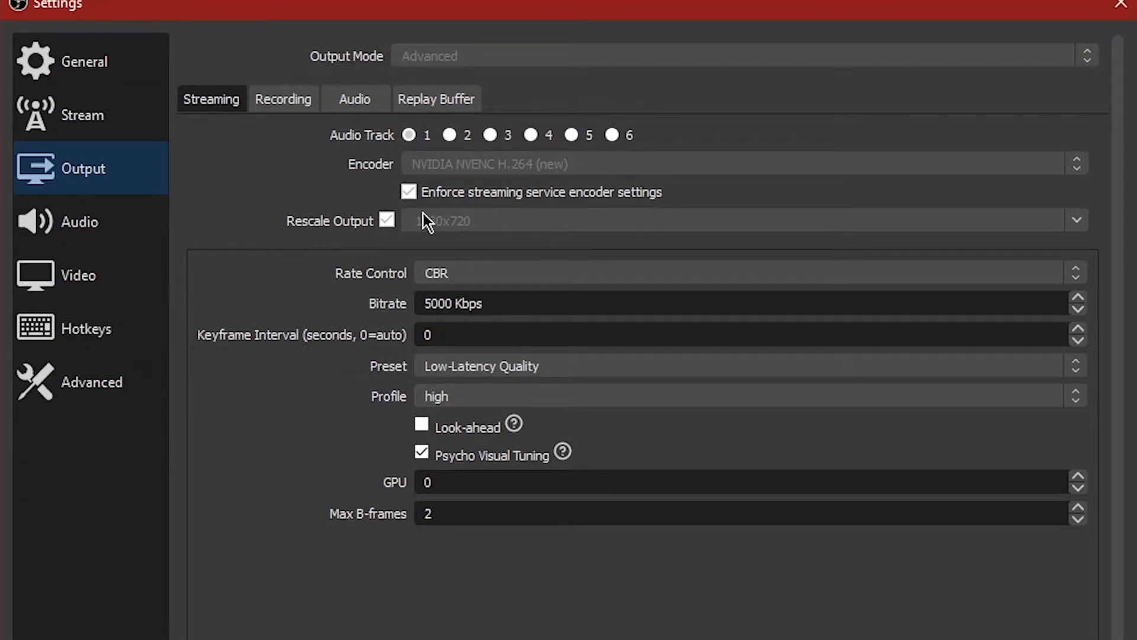
Step: Compare the streaming and recording encoder settings in the Output page
left_click(288, 103)
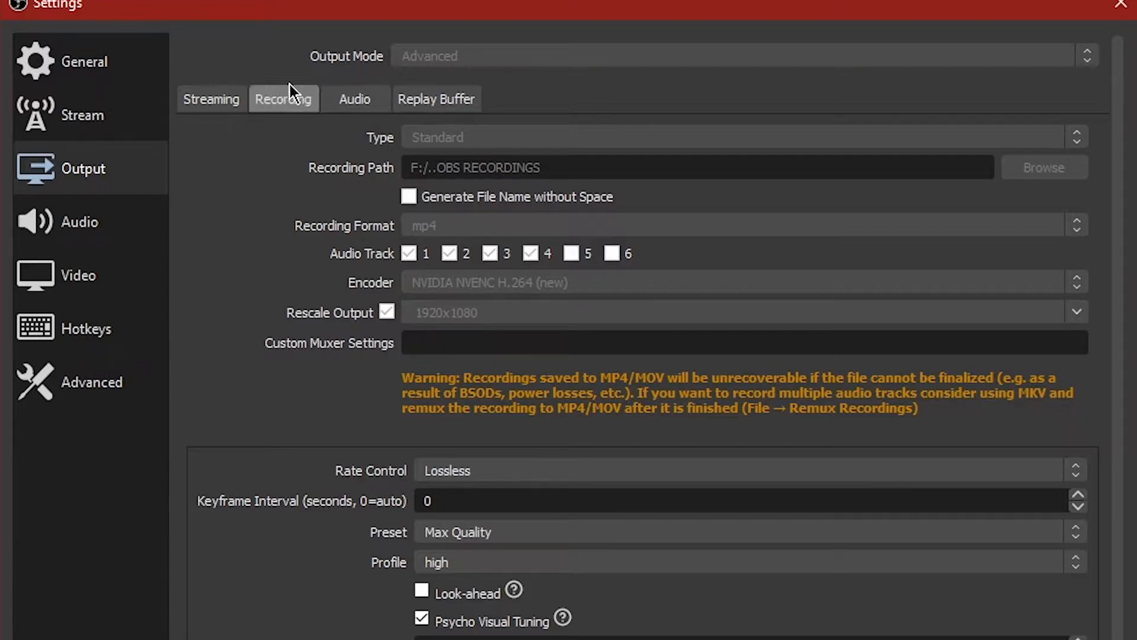
left_click(236, 108)
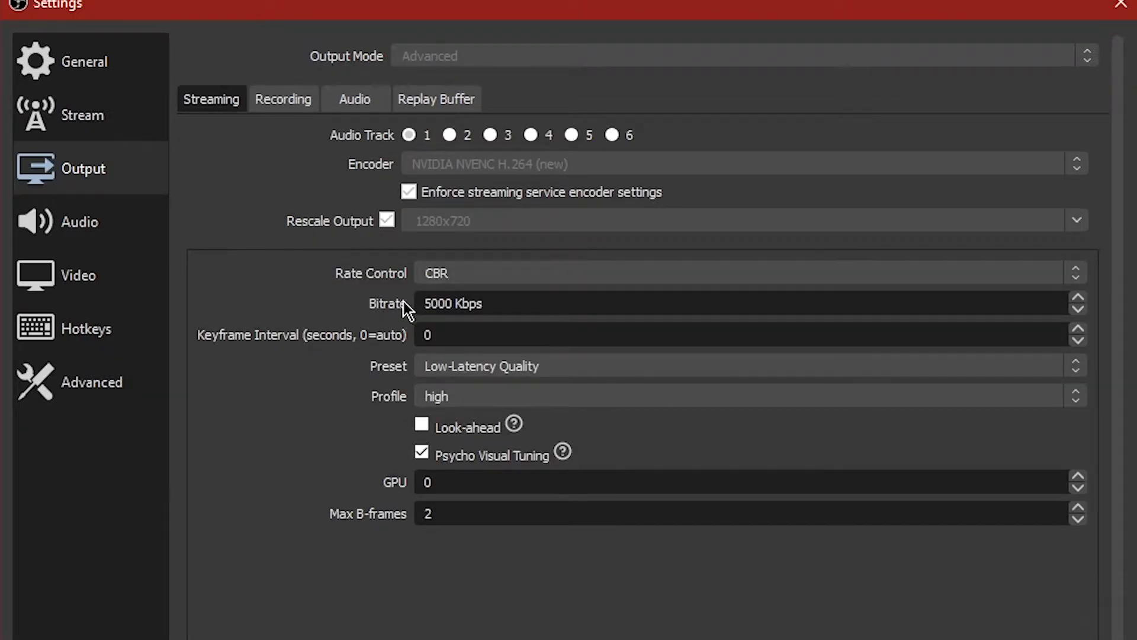
left_click(282, 96)
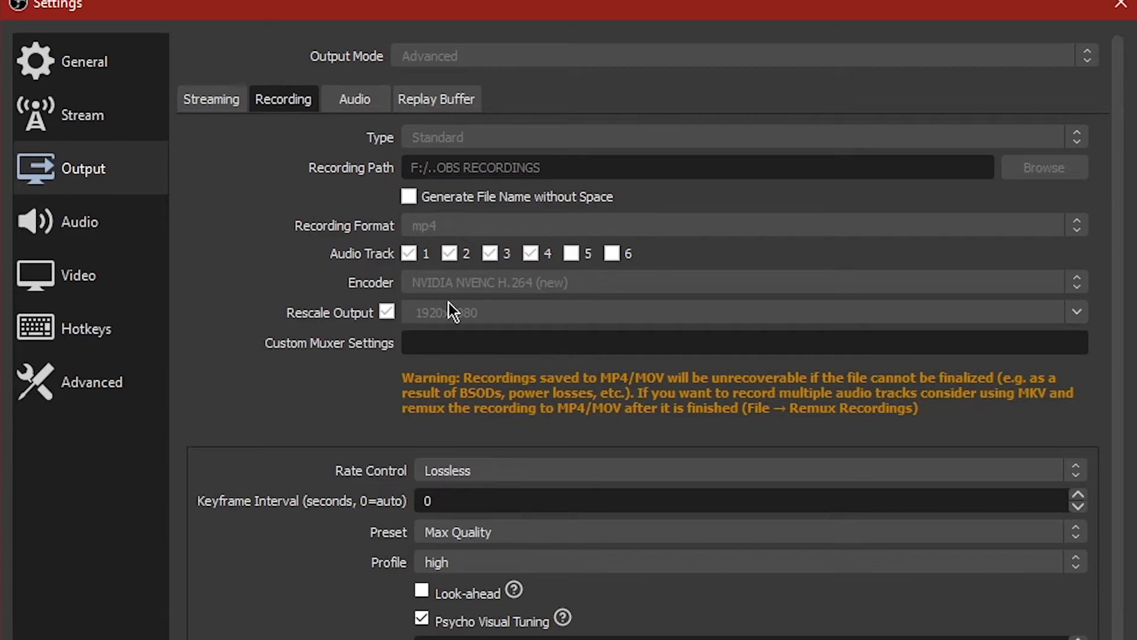
left_click(213, 97)
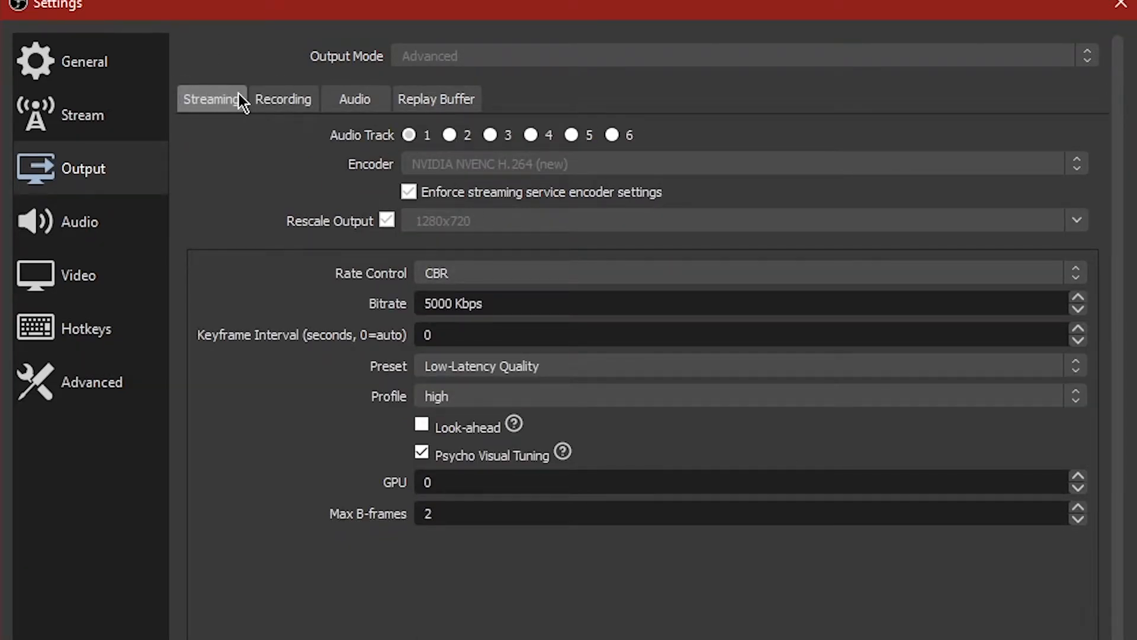
left_click(260, 100)
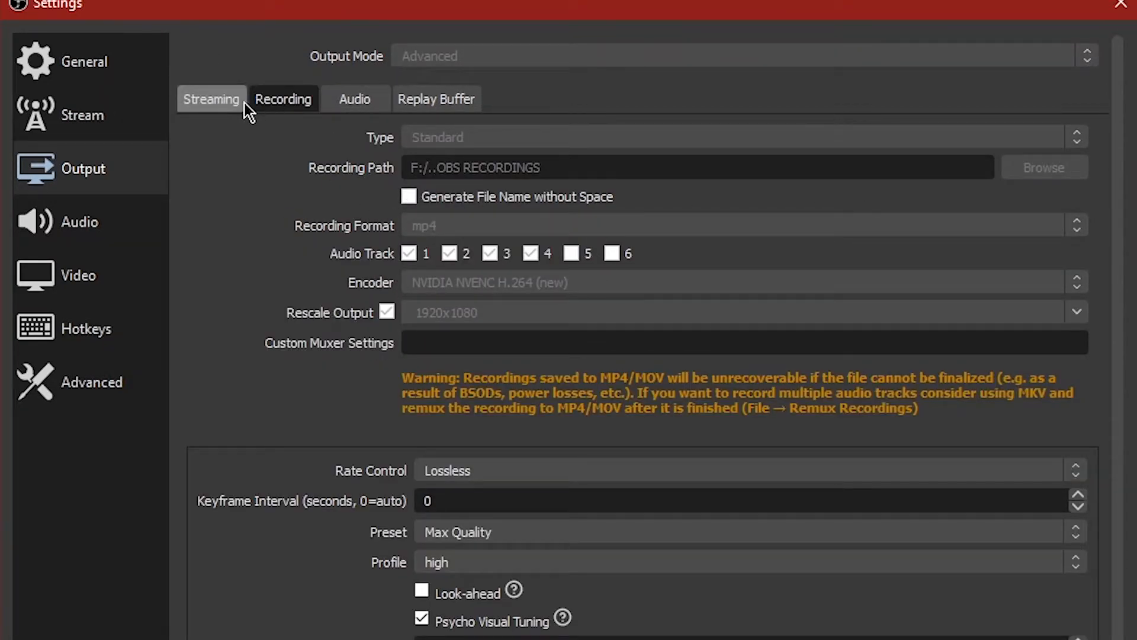
left_click(227, 104)
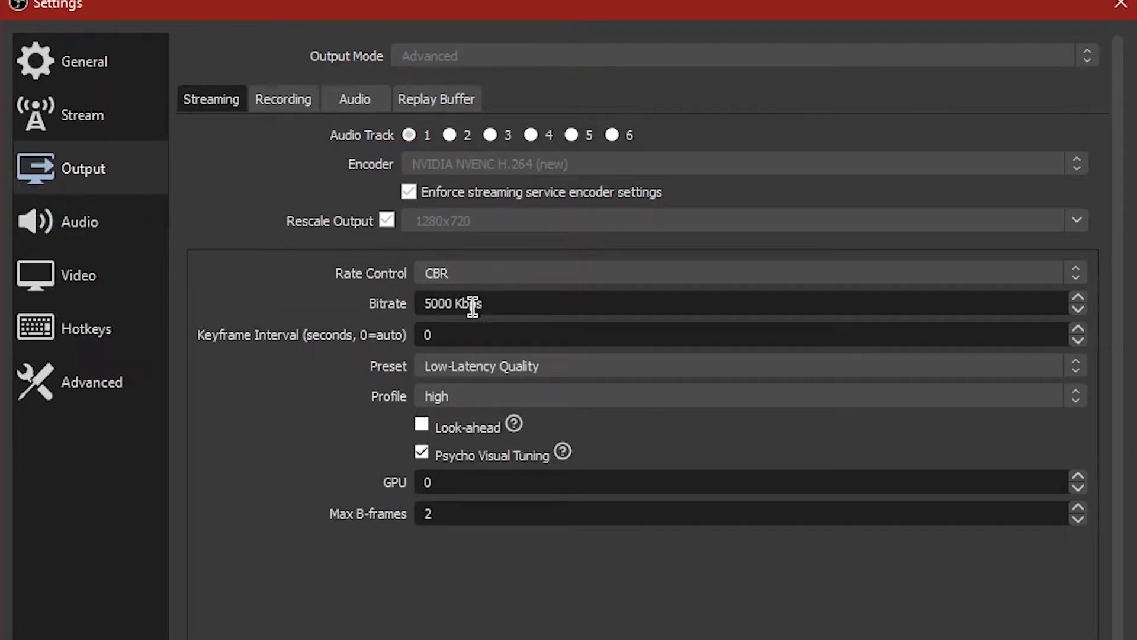
Step: Review the streaming rate control options and the bitrate field
left_click(453, 275)
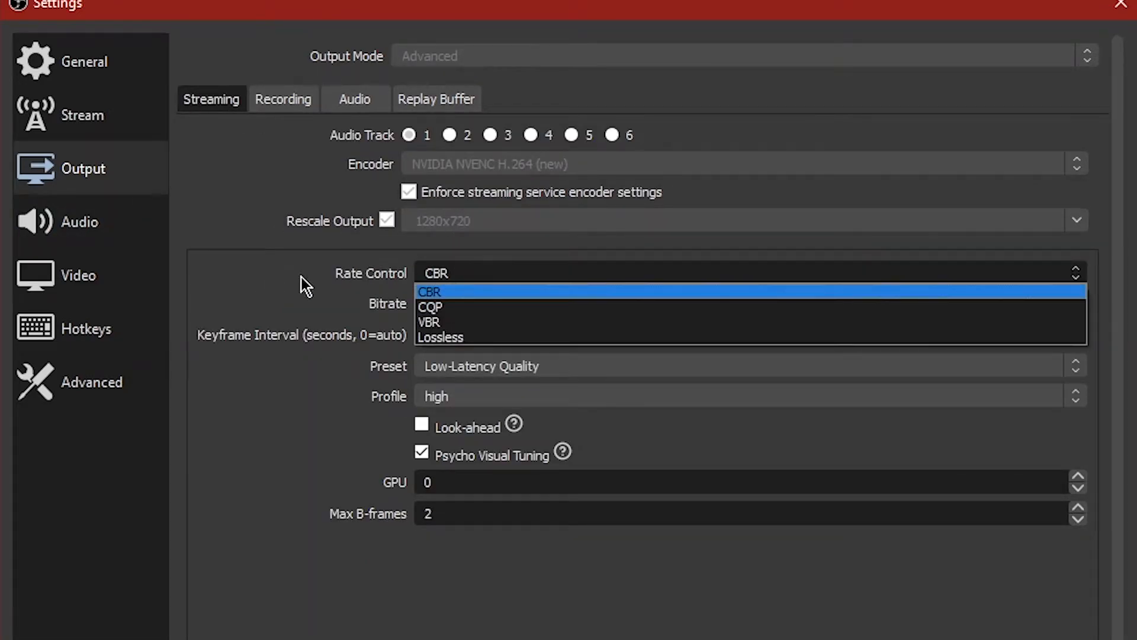
left_click(437, 290)
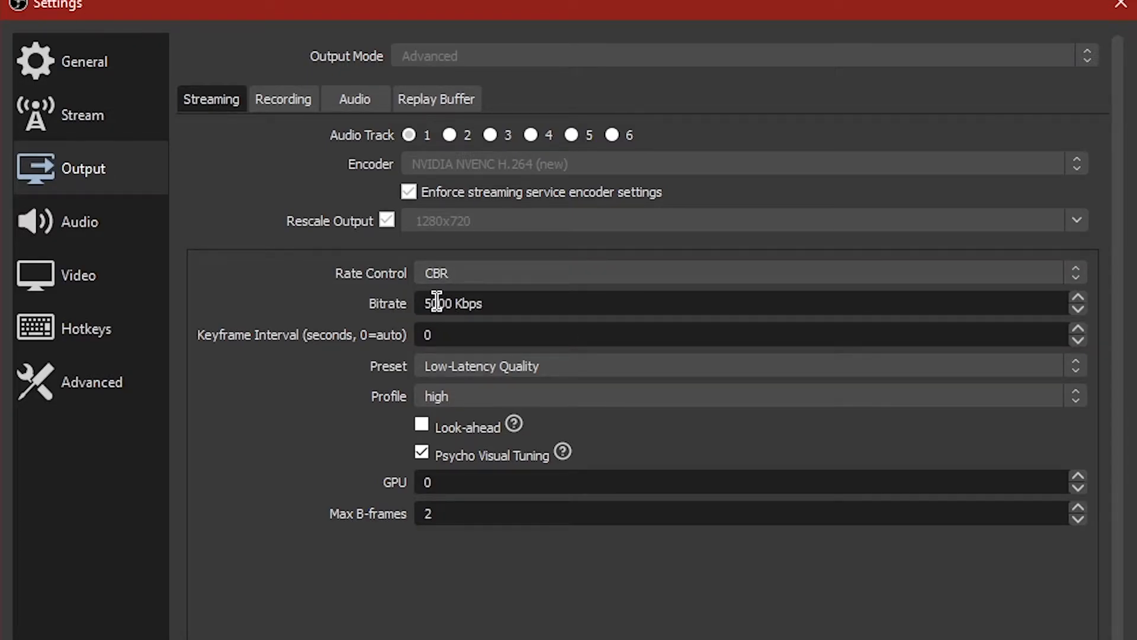
left_click_drag(423, 305, 457, 308)
left_click(457, 308)
mouse_move(527, 305)
left_mouse_down()
mouse_move(415, 303)
mouse_move(538, 305)
left_mouse_up()
left_click(514, 303)
left_click(538, 304)
left_click_drag(424, 302, 363, 283)
left_click(505, 302)
left_click(504, 303)
left_click_drag(504, 303, 420, 296)
left_click(526, 304)
Step: Review the streaming Preset and Profile options
left_click(446, 363)
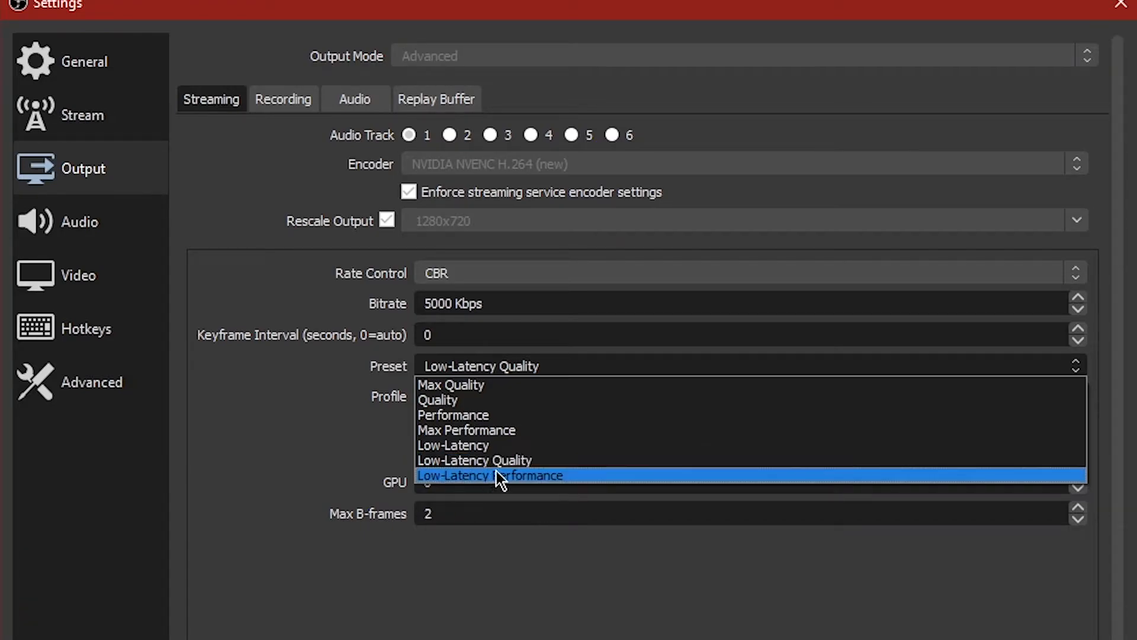
left_click(527, 460)
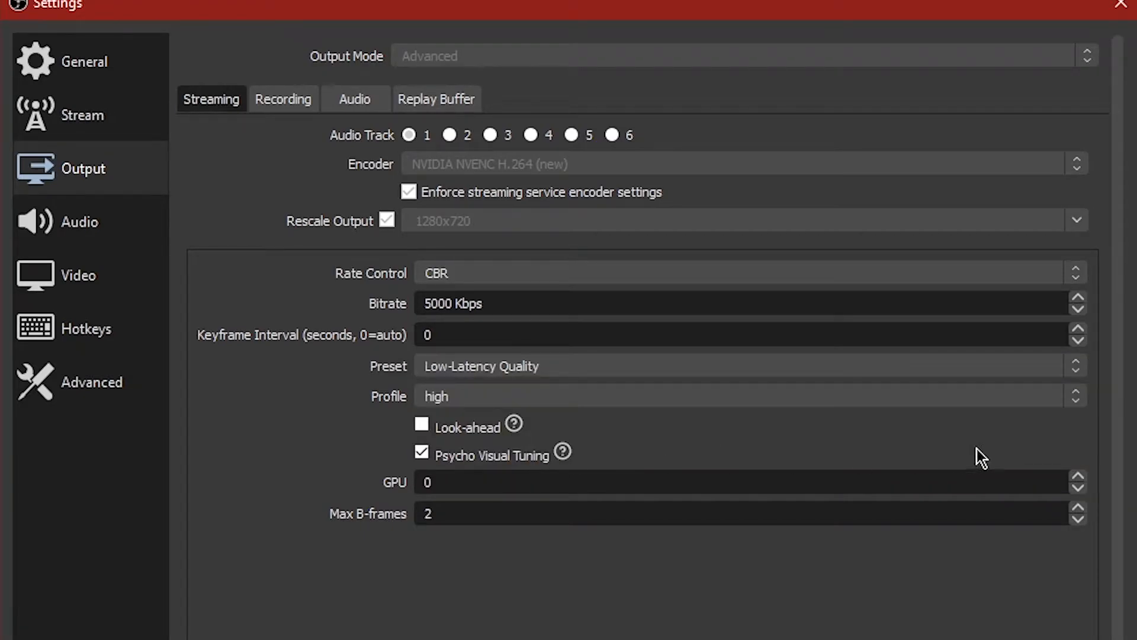
left_click(467, 397)
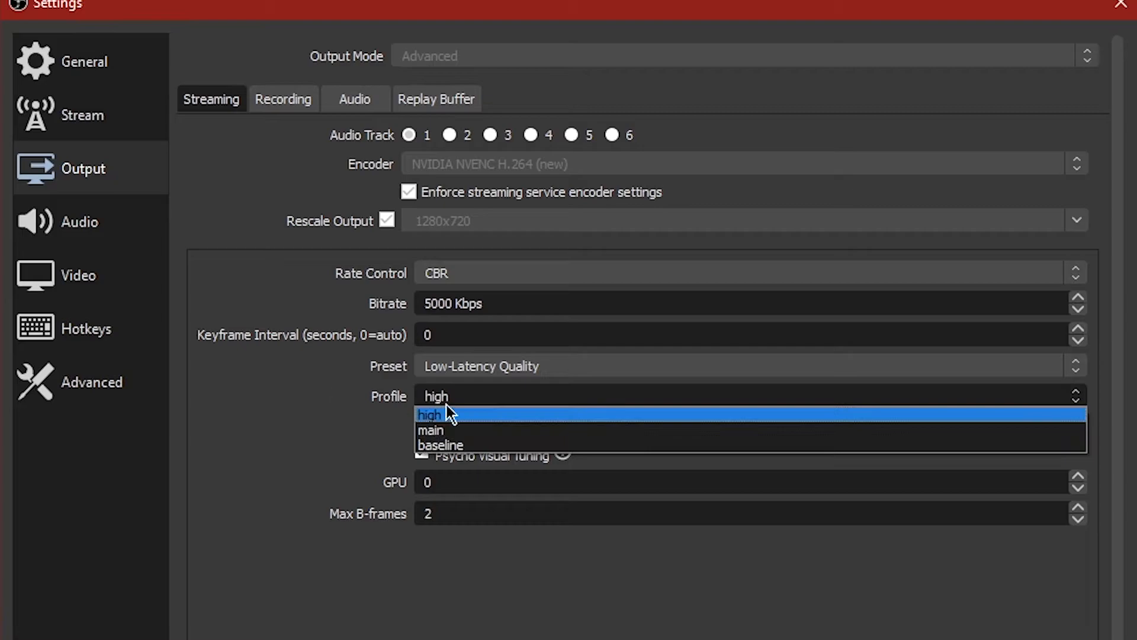
left_click(407, 403)
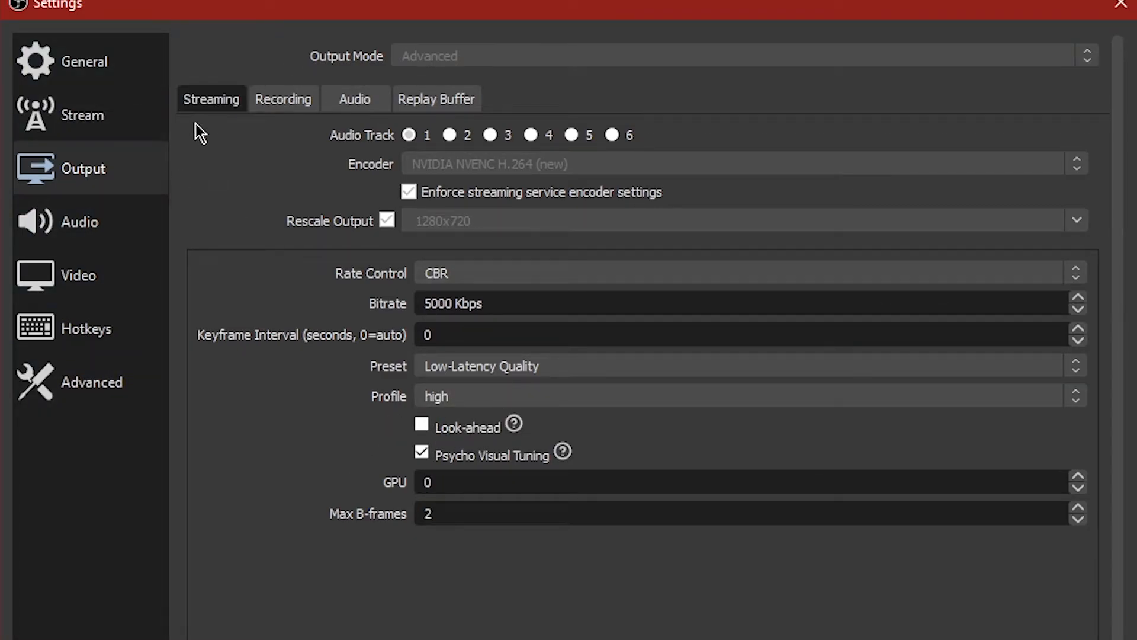
Step: Review the recording rate control options and the keyframe interval field
left_click(301, 96)
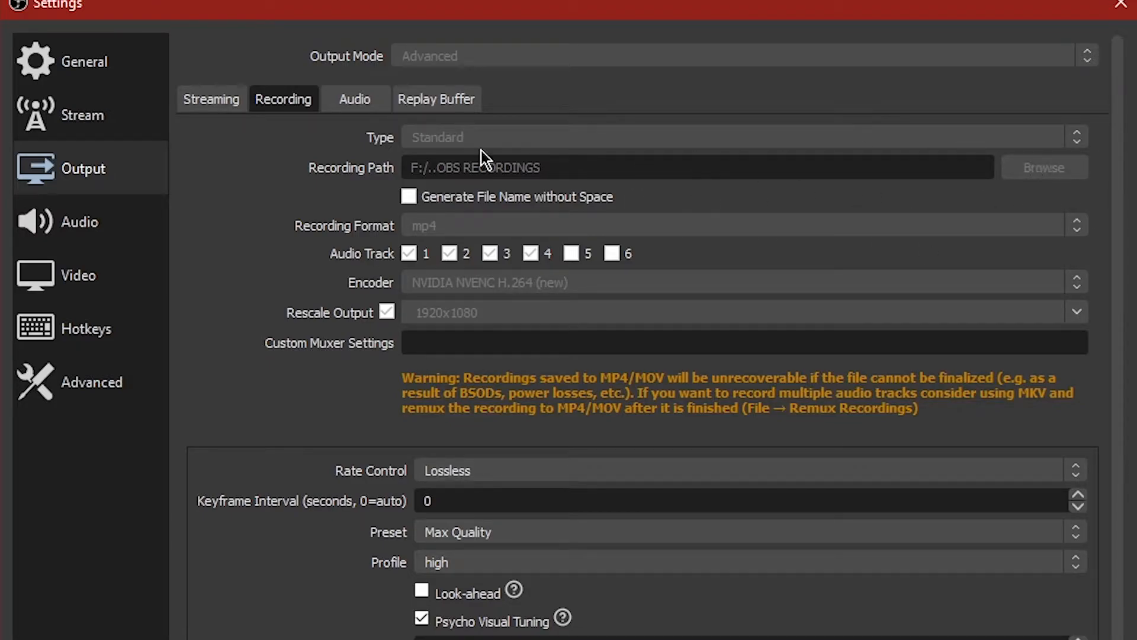
left_click(360, 103)
left_click(271, 101)
left_click(434, 471)
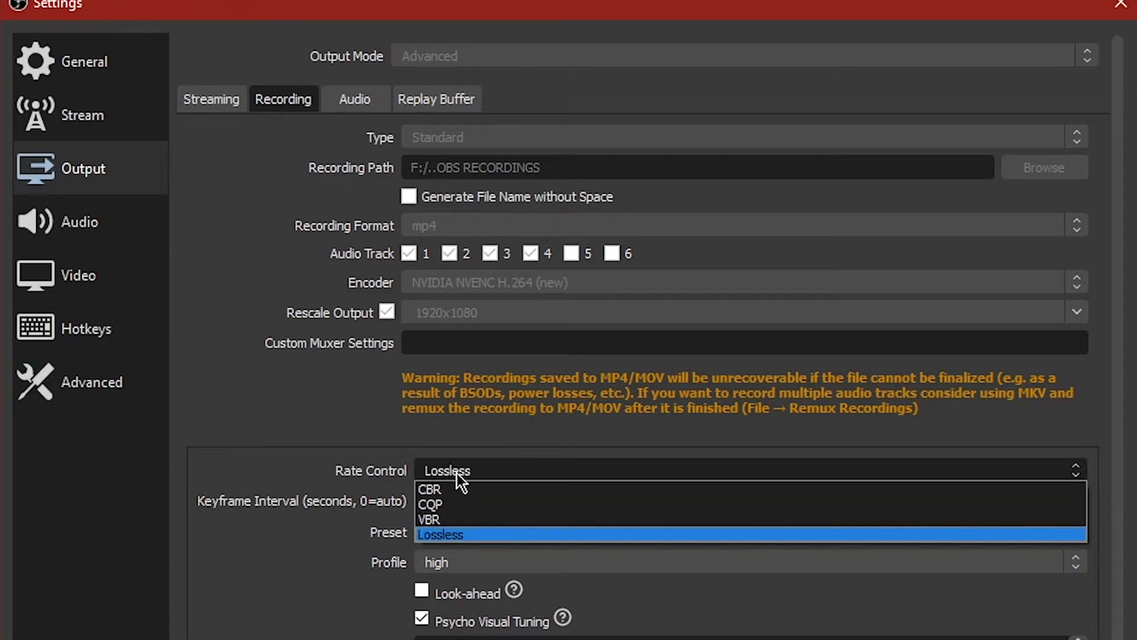
left_click(453, 536)
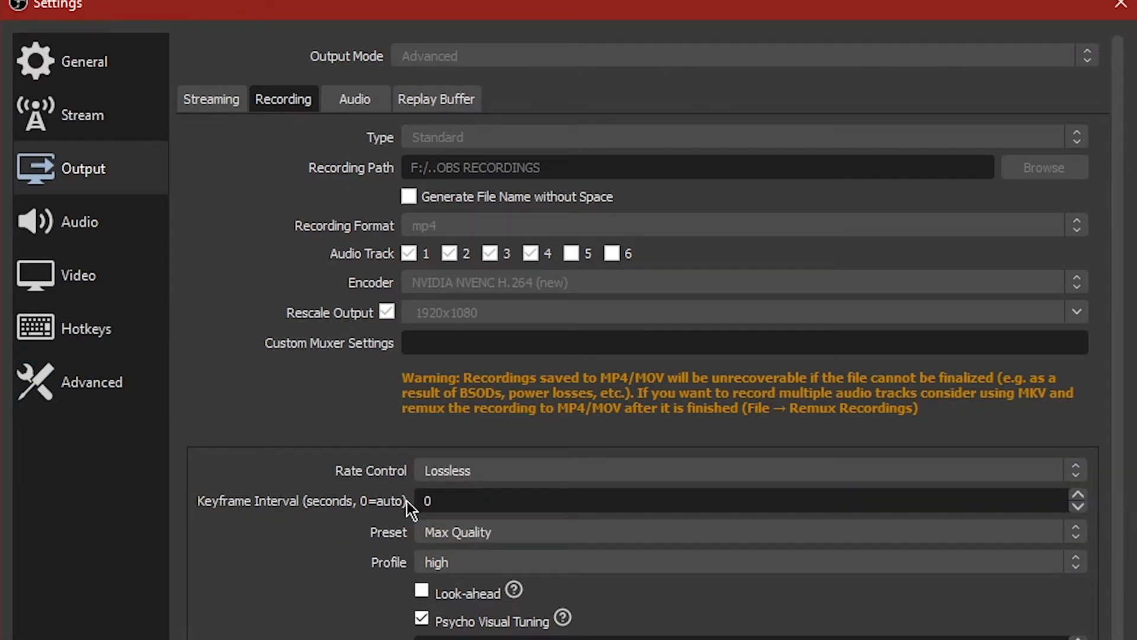
double_click(461, 501)
left_click(465, 500)
Step: Review the recording Preset and Profile options
left_click(477, 532)
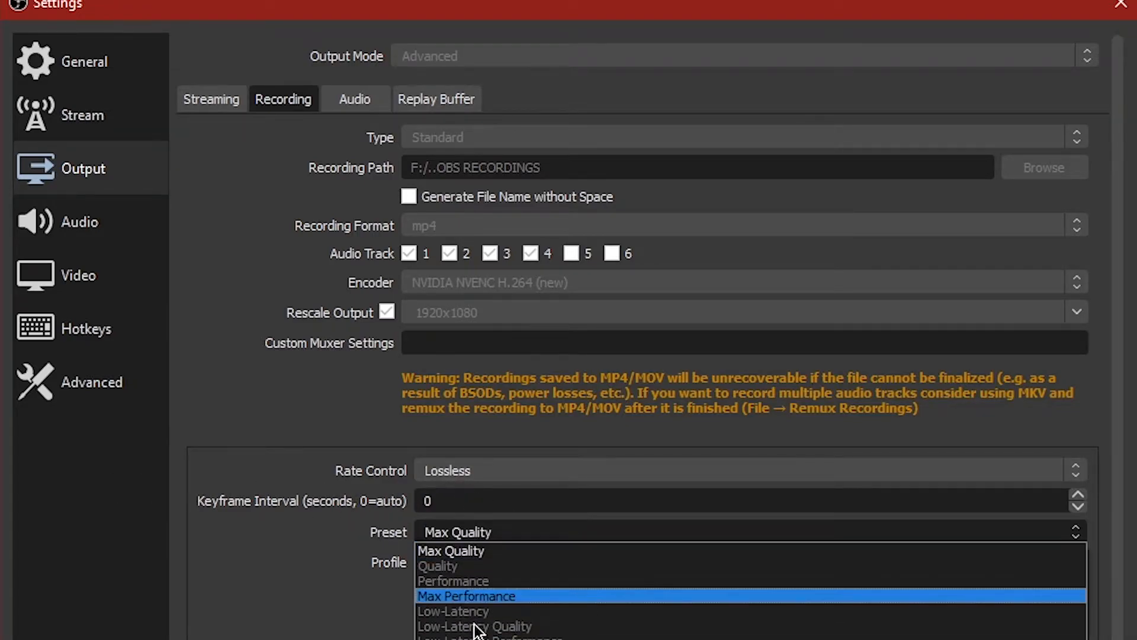
left_click(507, 544)
scroll(447, 546, "down", 3)
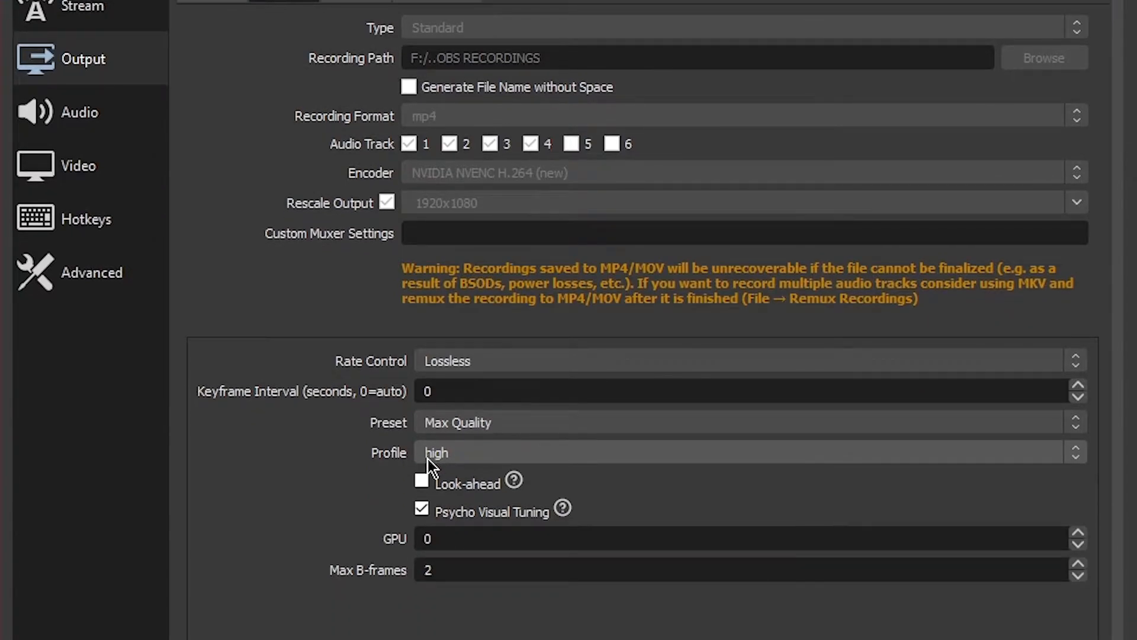
left_click(509, 454)
left_click(501, 470)
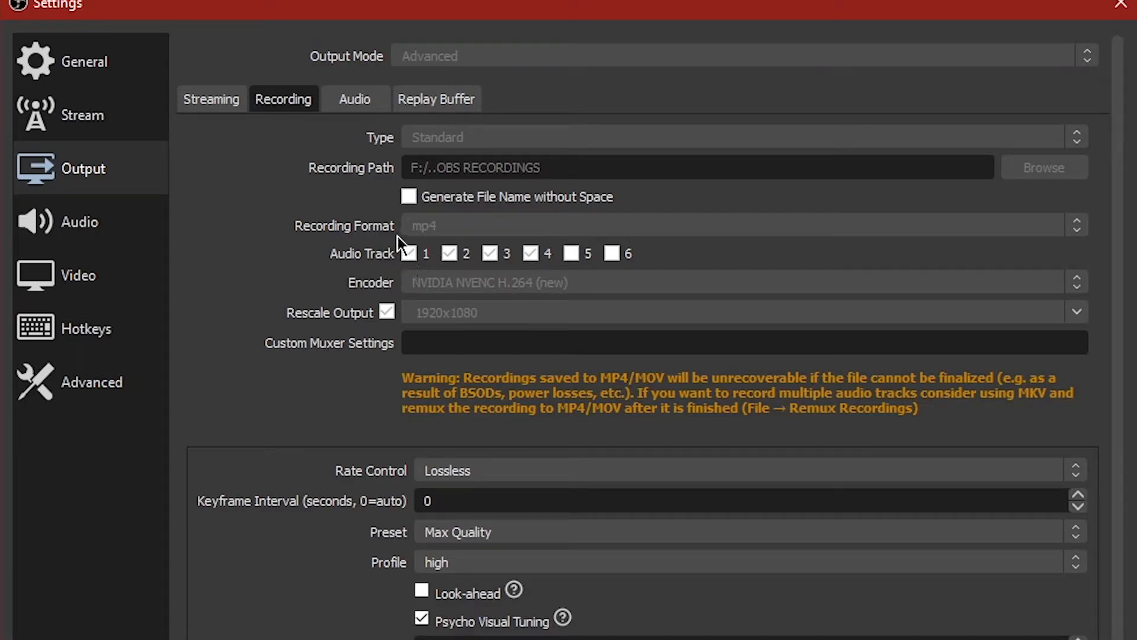
Step: Browse the output audio tracks and the Audio, Video and Hotkeys settings pages
left_click(354, 98)
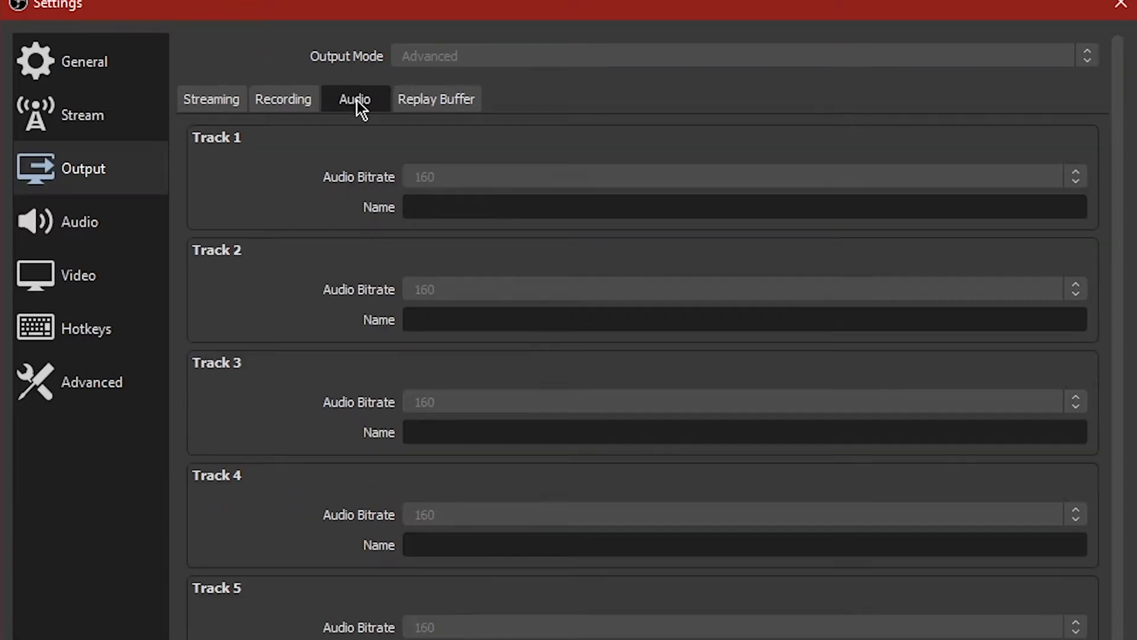
left_click(127, 231)
left_click(114, 286)
left_click(122, 237)
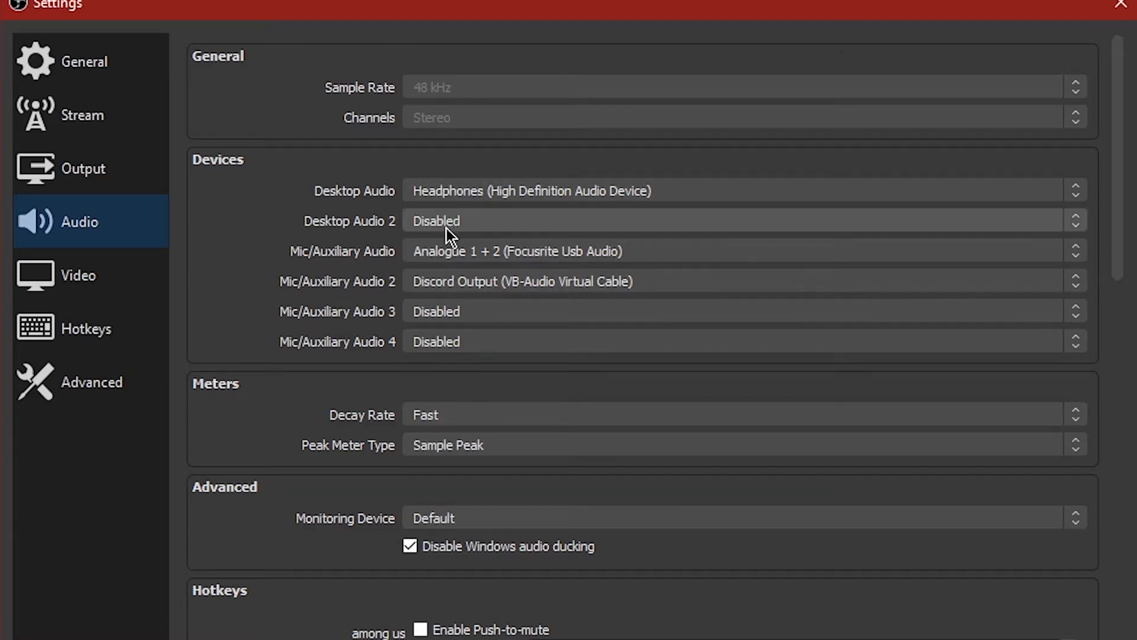
left_click(86, 276)
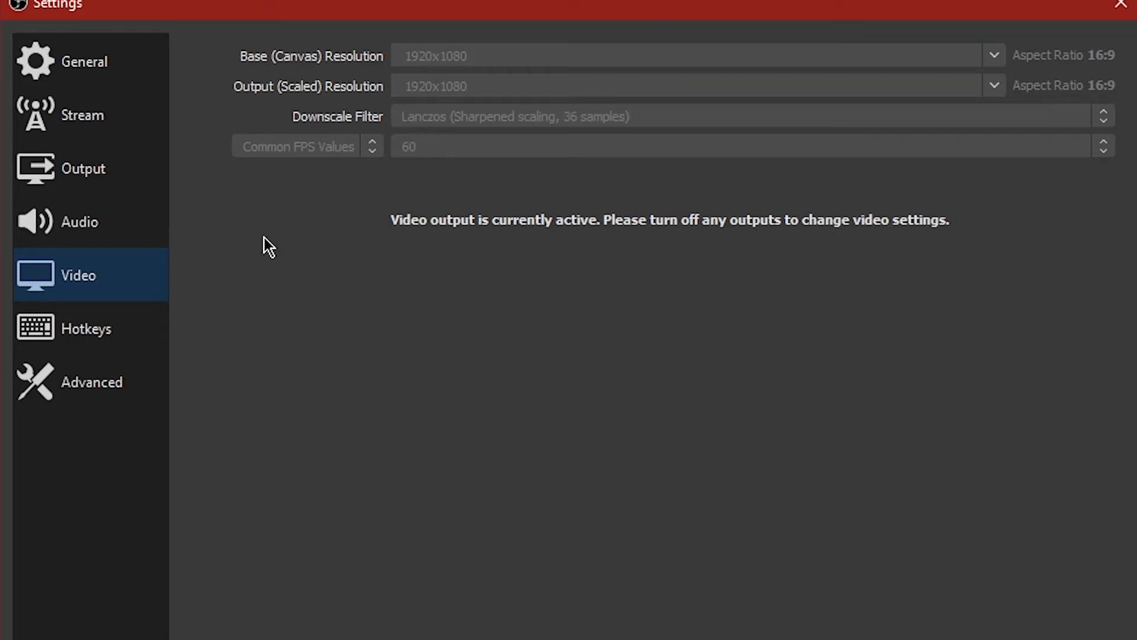
left_click(63, 343)
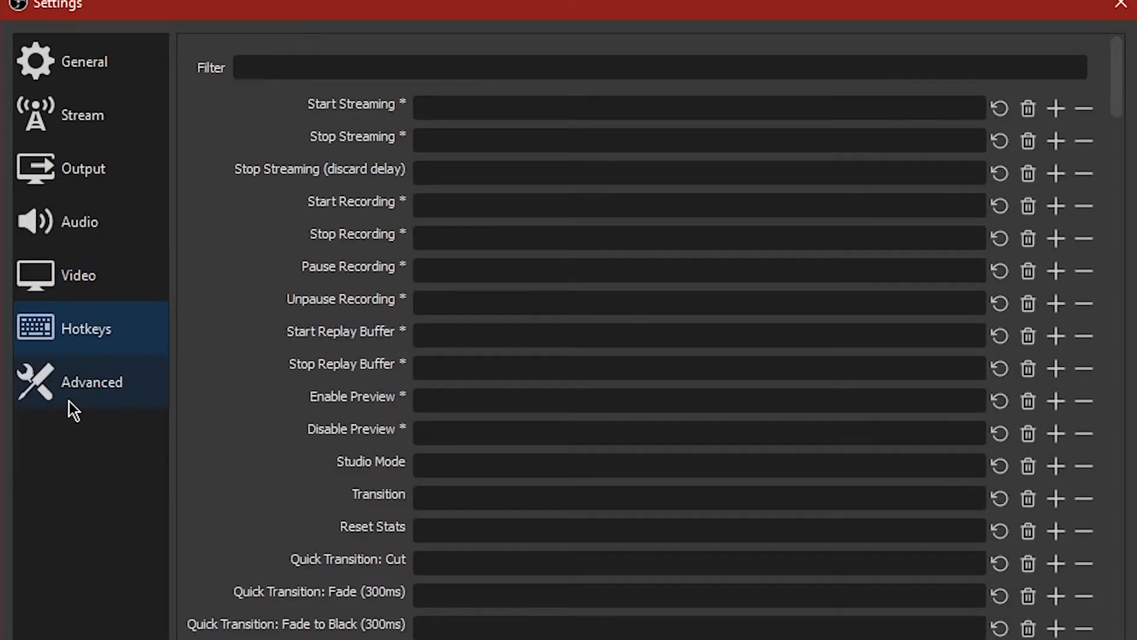
Step: Set the process priority to Above Normal in the Advanced settings and close the settings
left_click(83, 385)
left_click(479, 77)
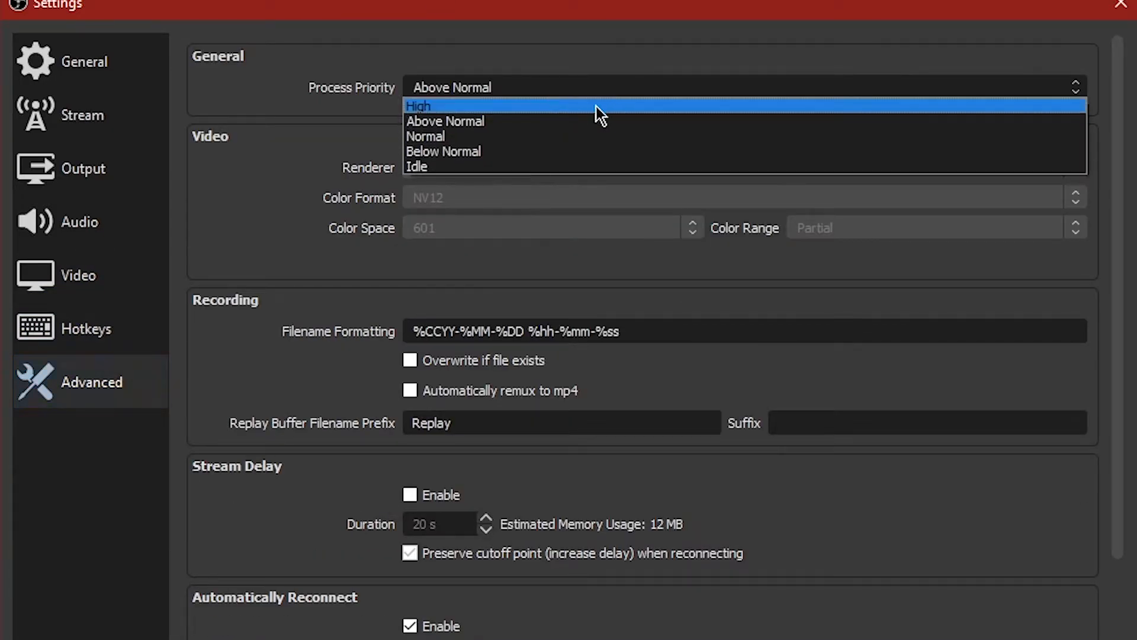
left_click(479, 118)
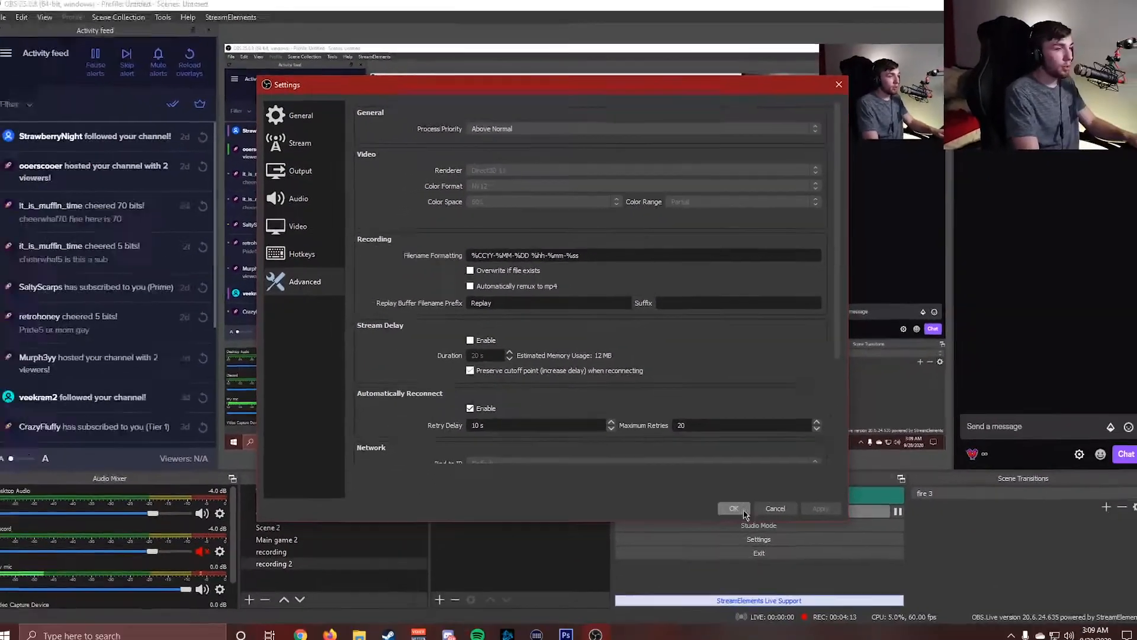
left_click(735, 509)
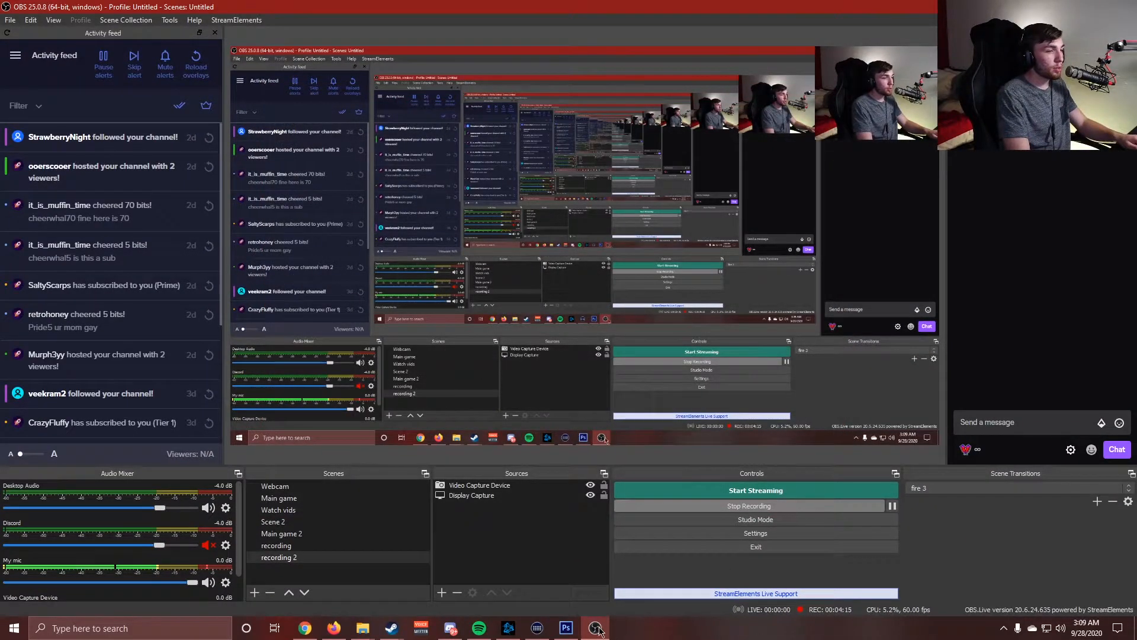
Step: Set the OBS Studio desktop shortcut to run the program as an administrator in its compatibility properties
left_click(1068, 6)
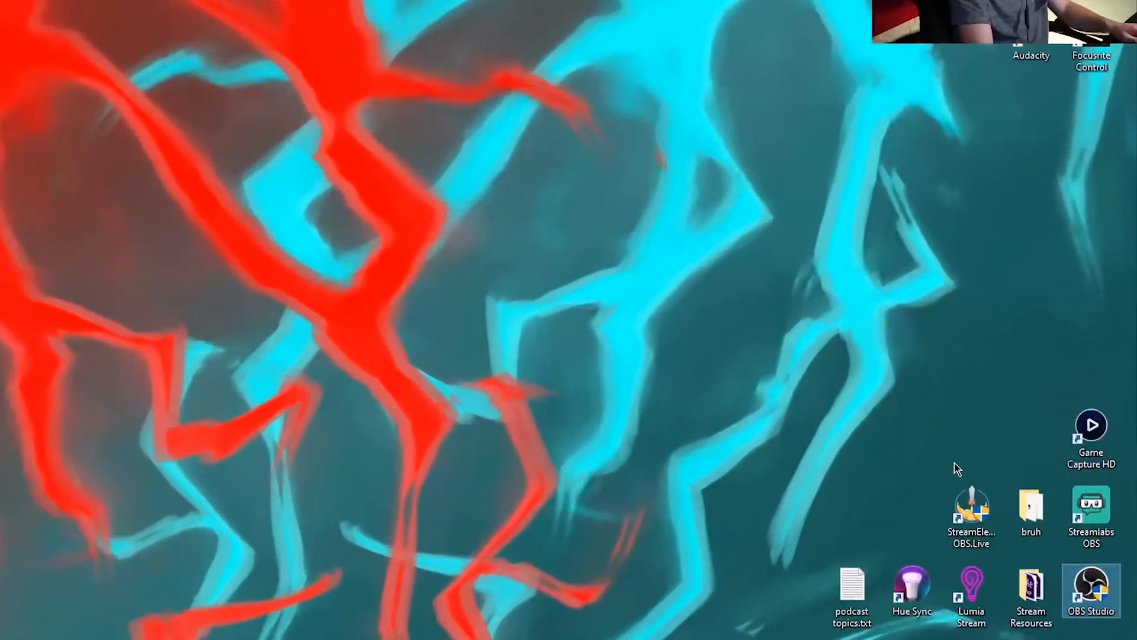
right_click(1103, 560)
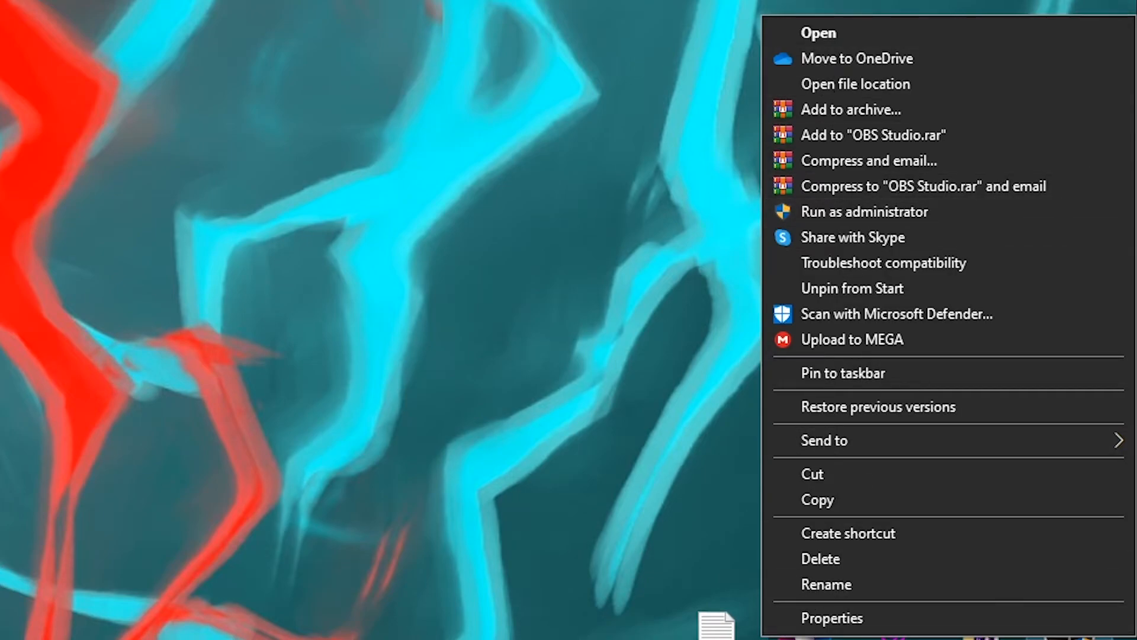
left_click(816, 618)
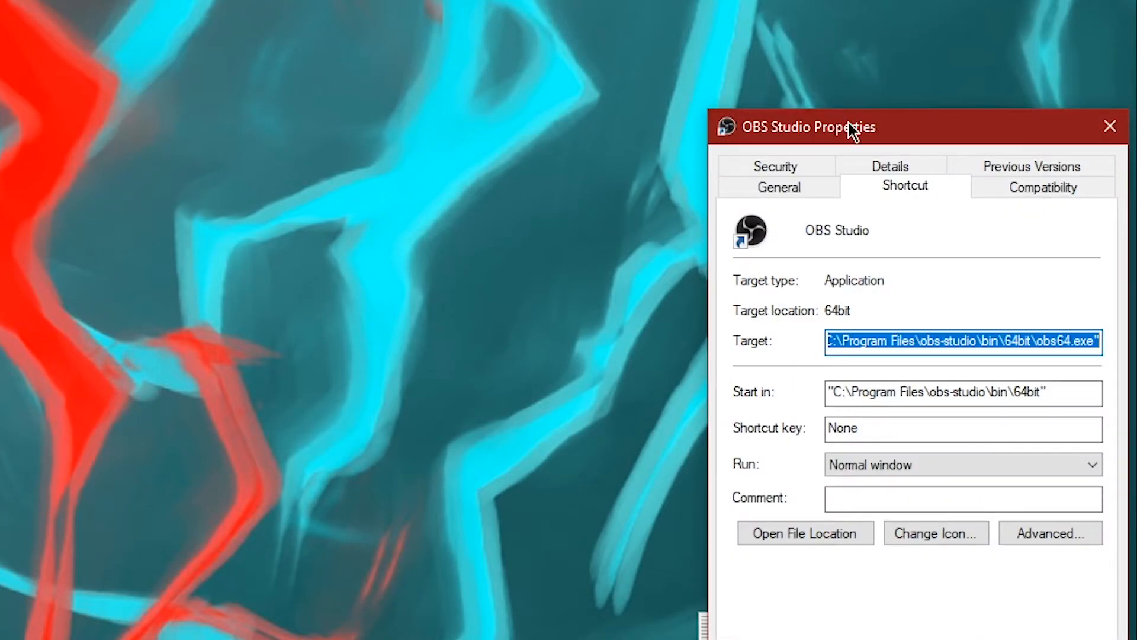
left_click_drag(848, 122, 435, 11)
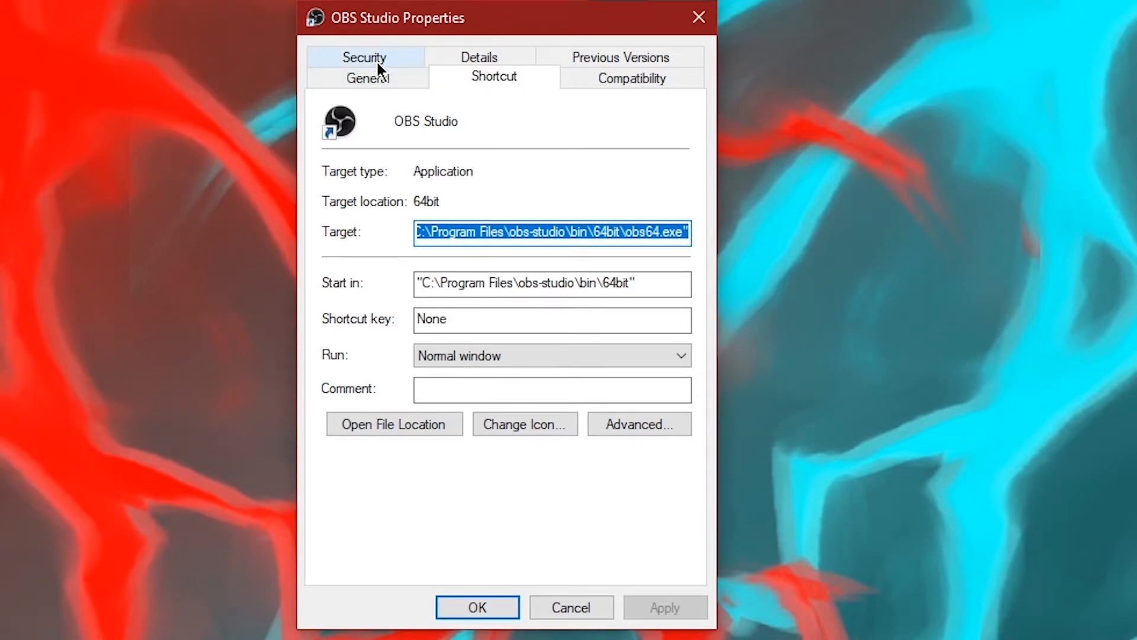
left_click(607, 74)
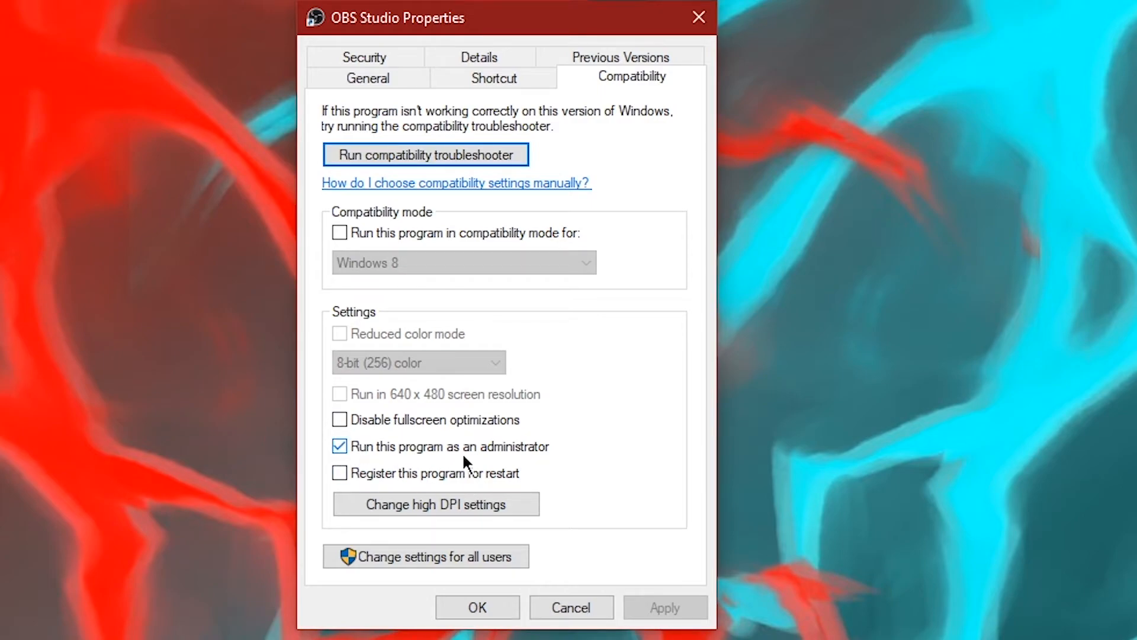
left_click(474, 607)
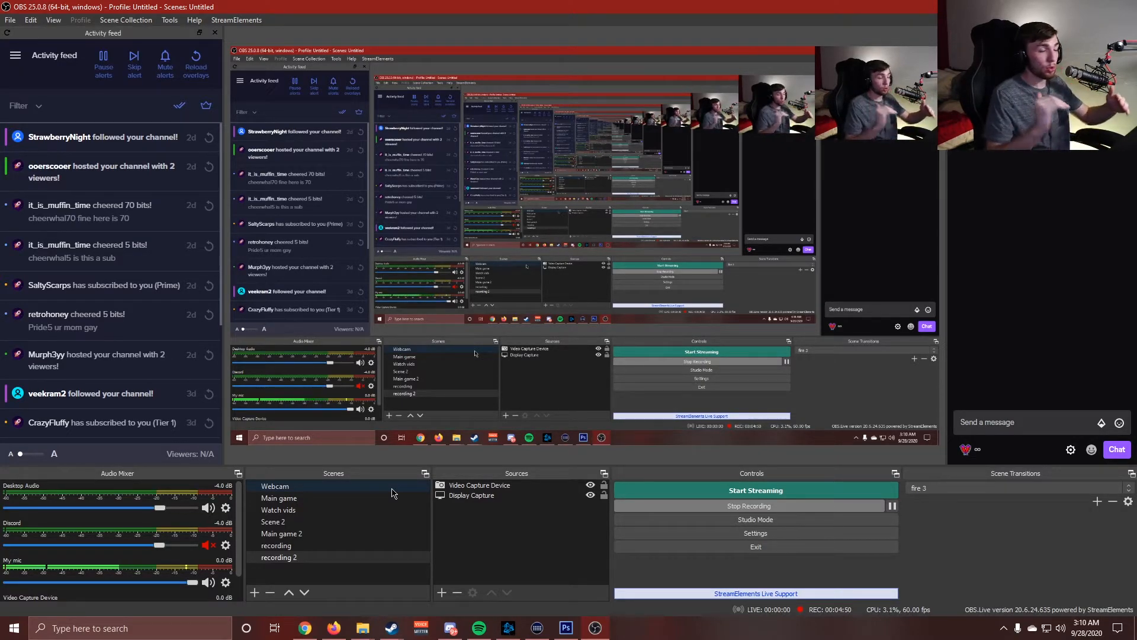
Step: Open Advanced Audio Properties for the mixer and review which tracks each audio source is assigned to
right_click(170, 517)
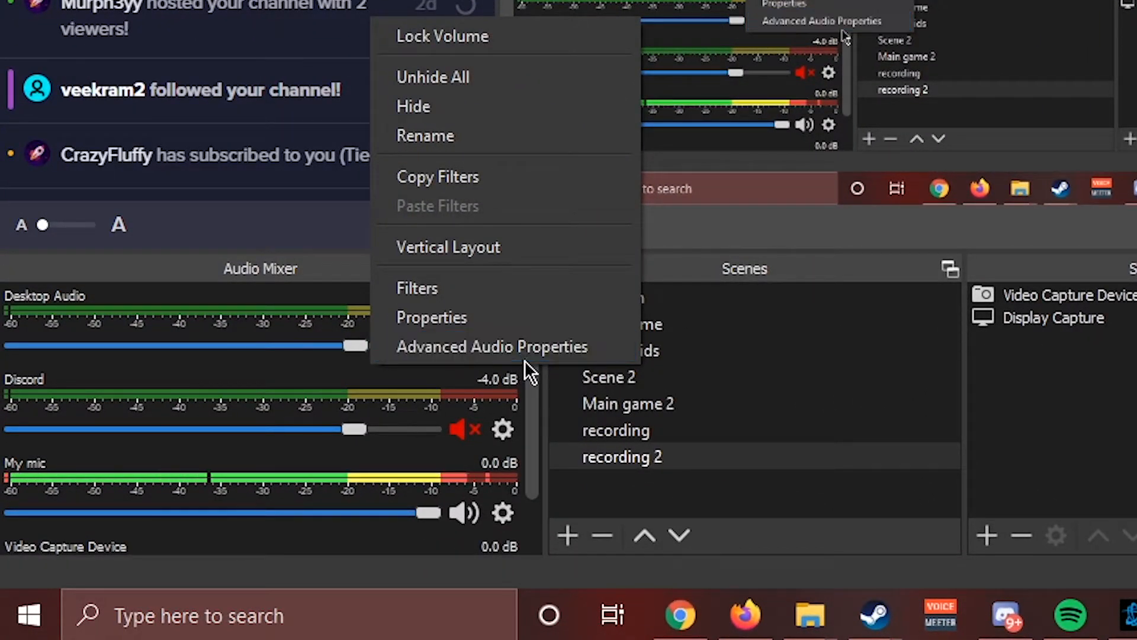
left_click(473, 351)
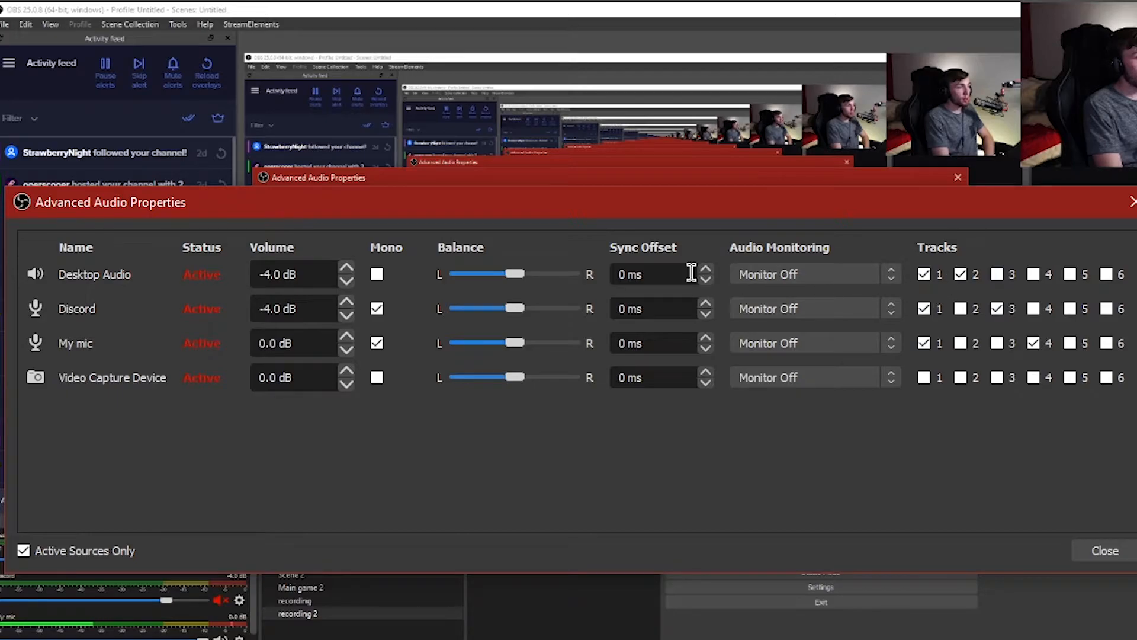
mouse_move(528, 209)
left_mouse_down()
mouse_move(470, 163)
mouse_move(515, 241)
mouse_move(584, 198)
mouse_move(525, 188)
left_mouse_up()
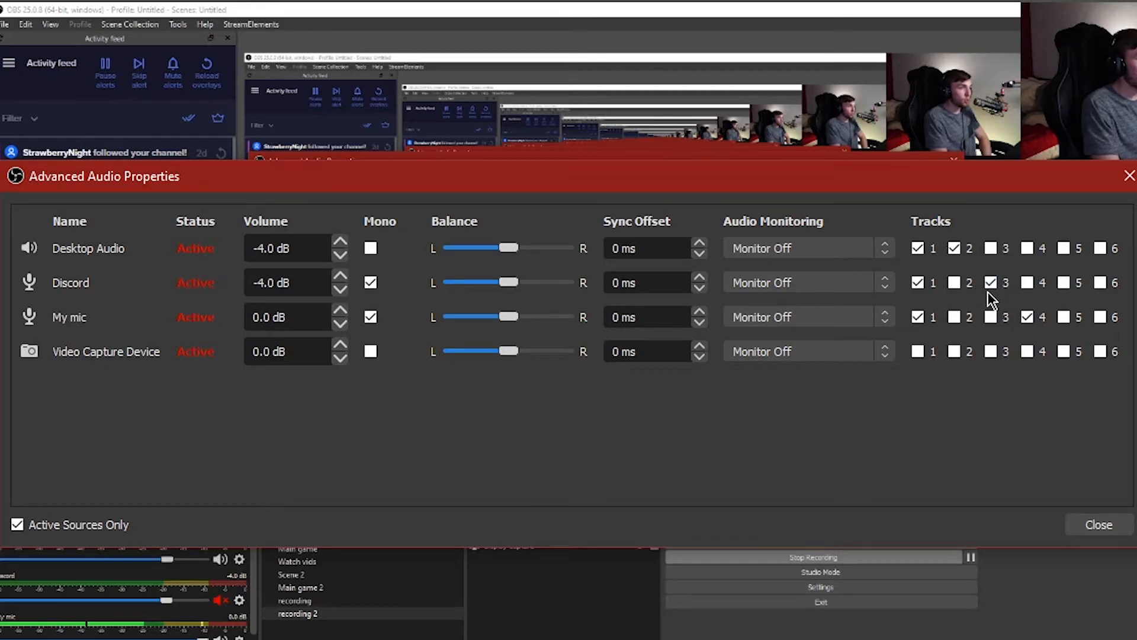
left_click(1028, 318)
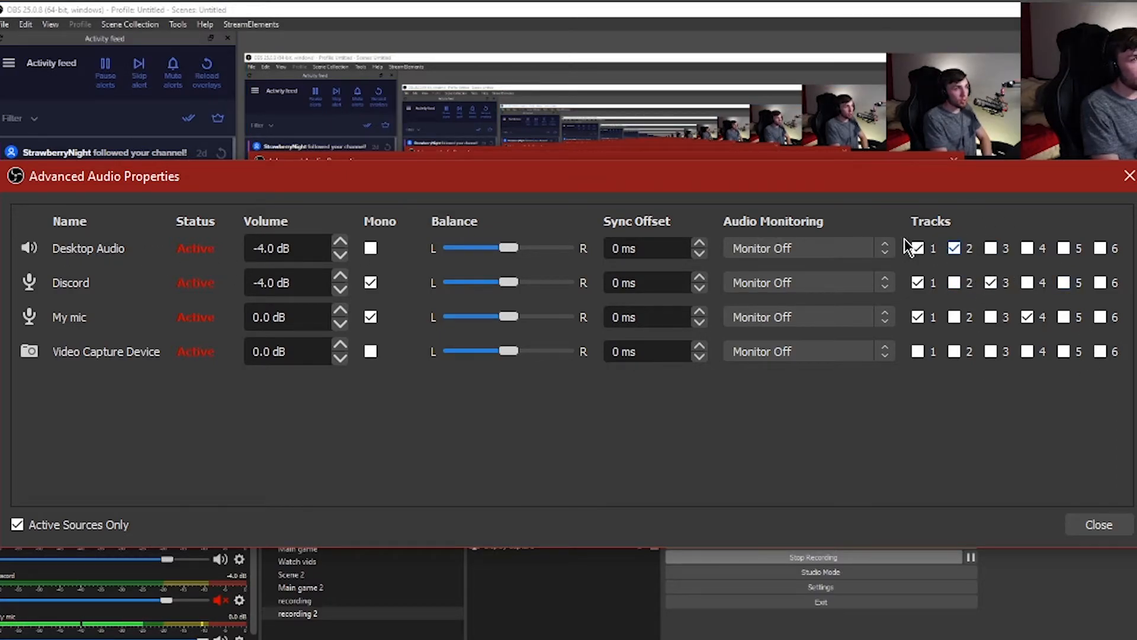
left_click(953, 248)
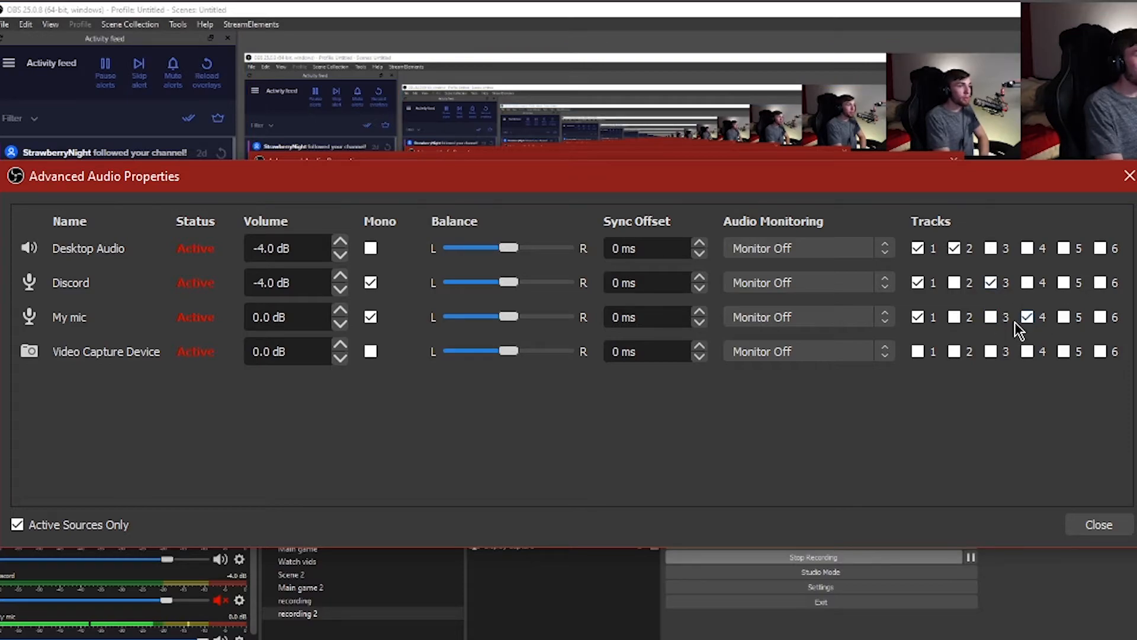
left_click(1091, 526)
Step: Review the audio track selections for streaming and recording in the Output settings, then close the settings
left_click(751, 589)
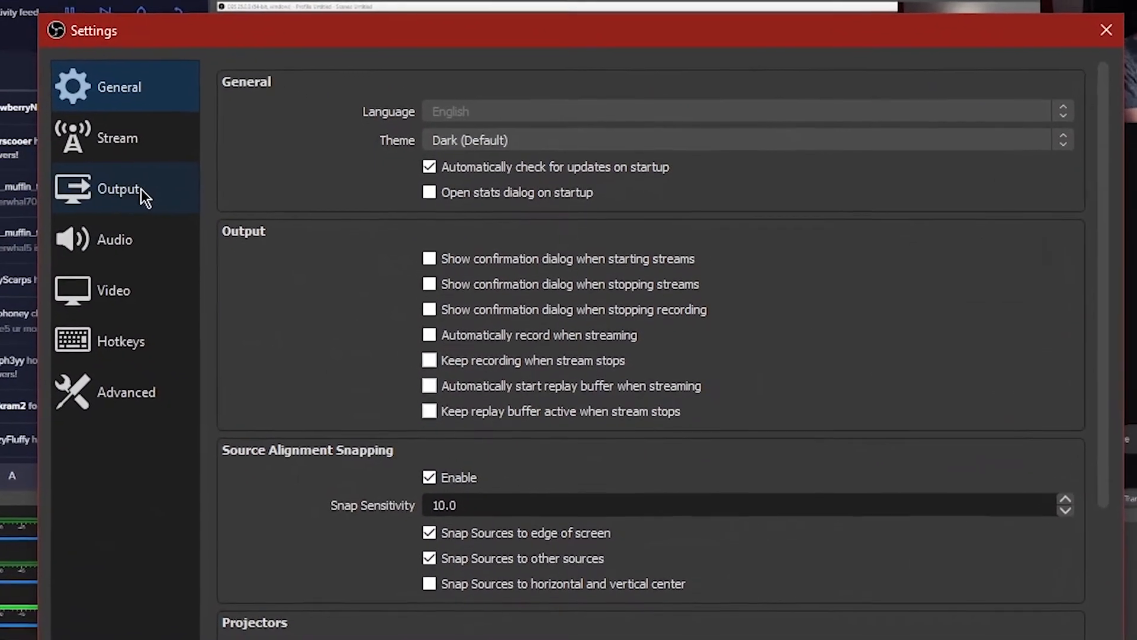
left_click(118, 188)
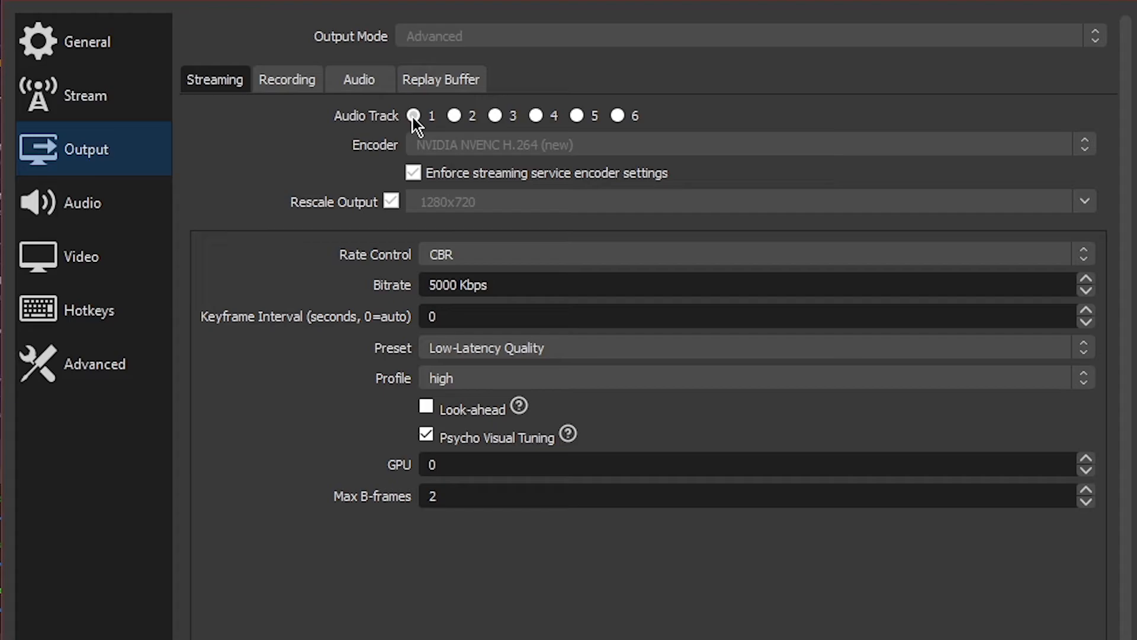
left_click(283, 83)
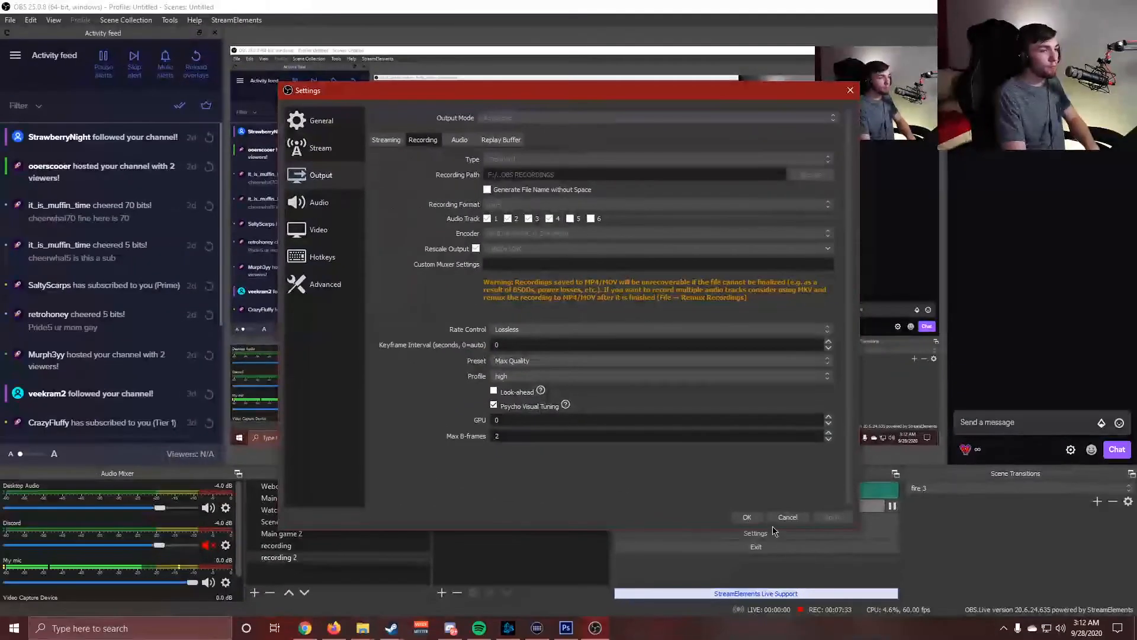
left_click(777, 519)
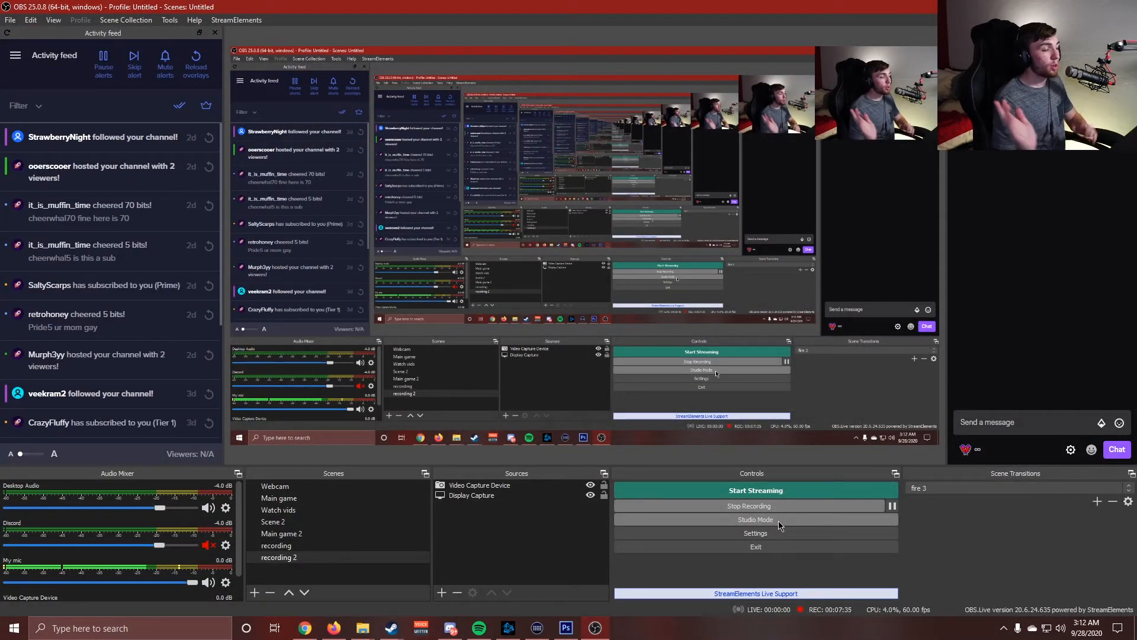